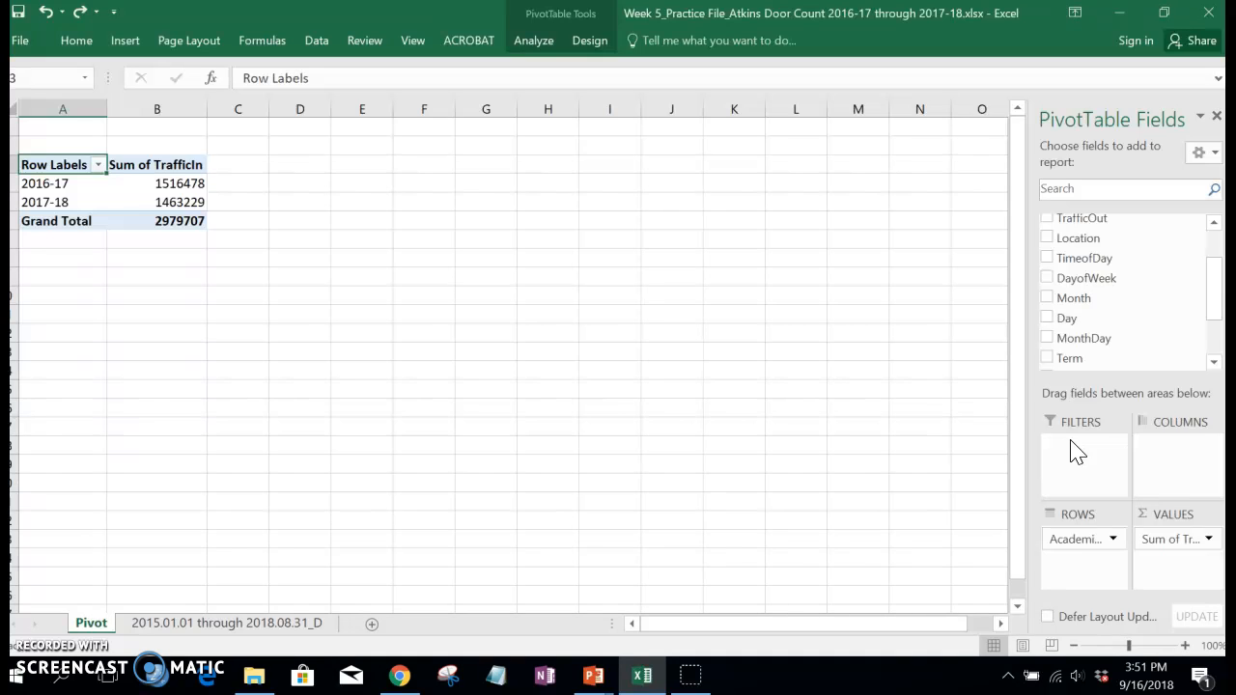
Add the Location field to the pivot table's rows beneath AcademicYear.
left_click_drag(1214, 303, 1188, 284)
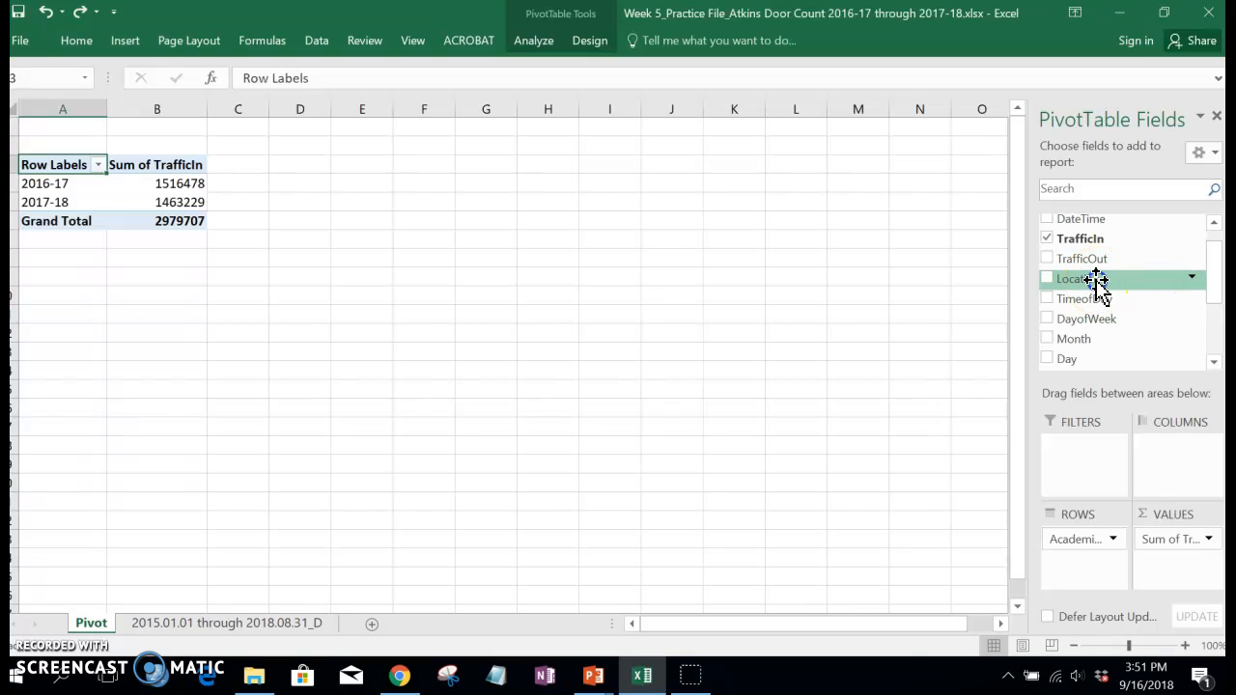
left_click_drag(1095, 280, 1072, 438)
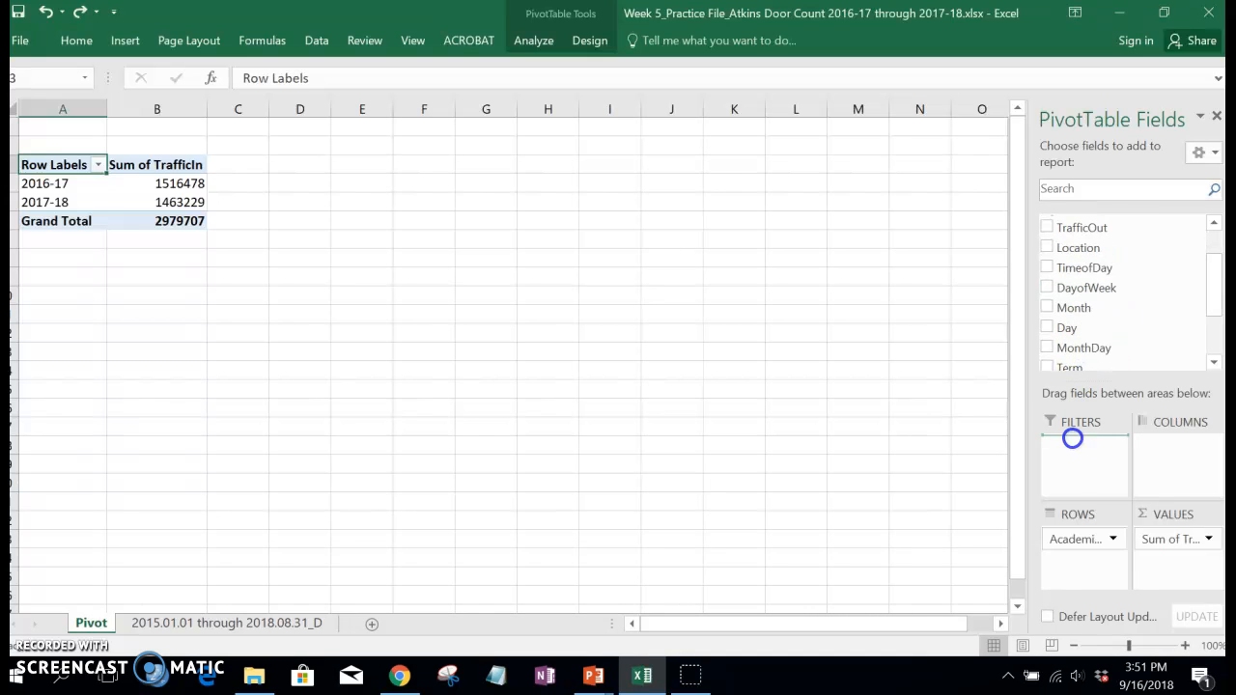
left_click_drag(1067, 564, 1100, 568)
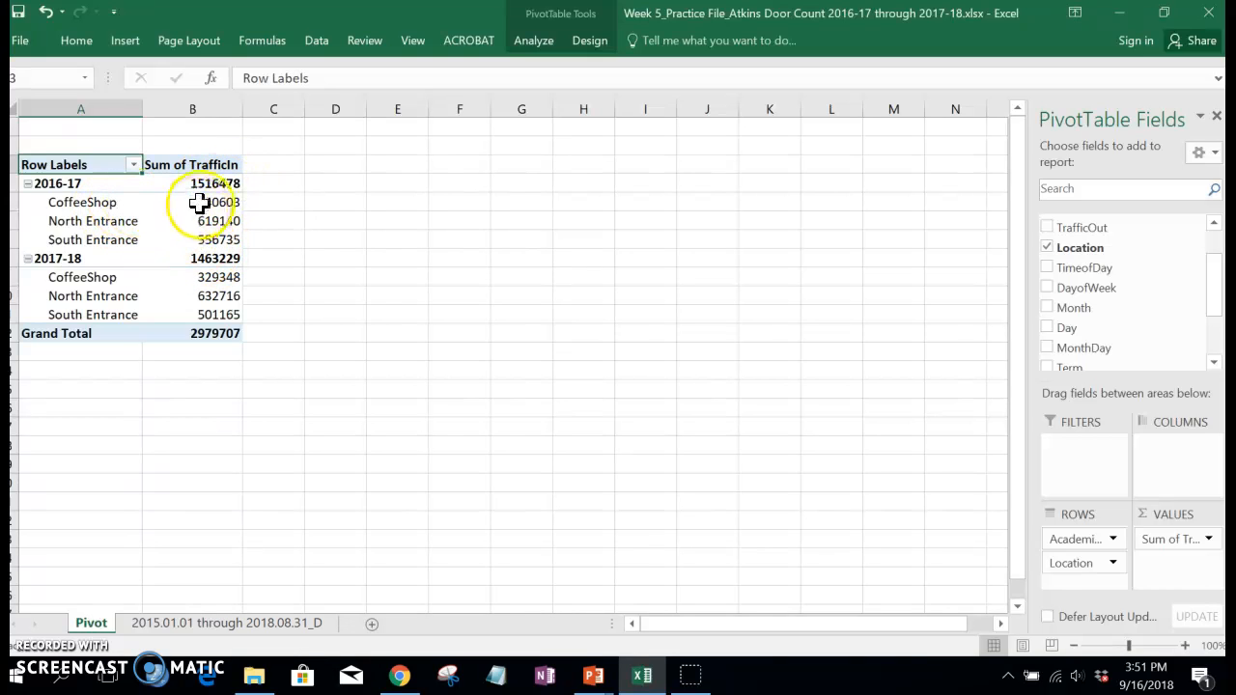
mouse_move(237, 323)
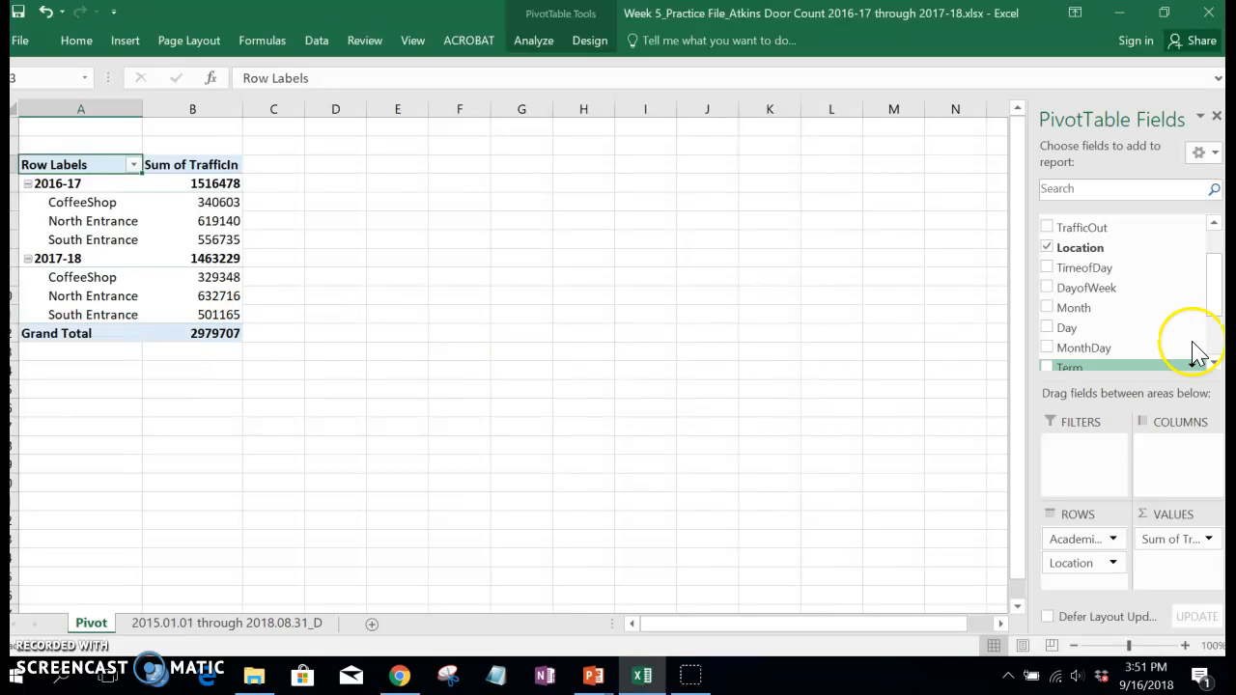
Remove Location from the pivot table's rows and add TimeofDay beneath AcademicYear instead.
left_click_drag(1092, 314, 1086, 570)
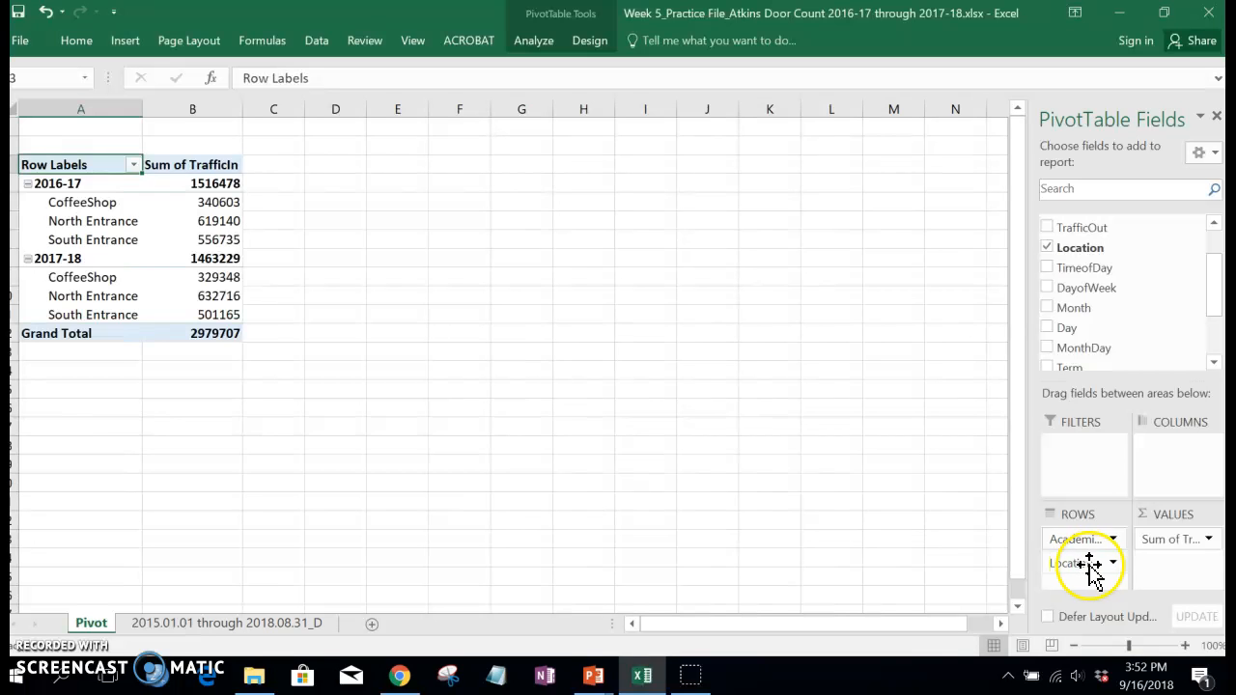
left_click(1113, 564)
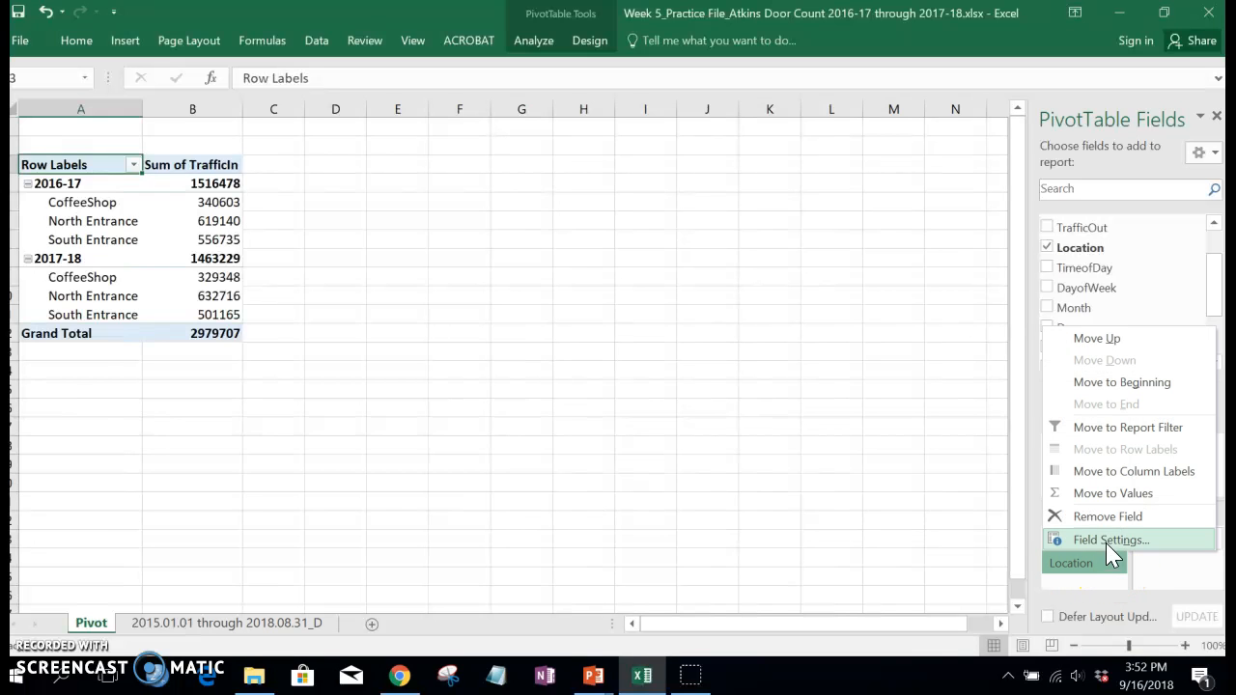
left_click(1105, 515)
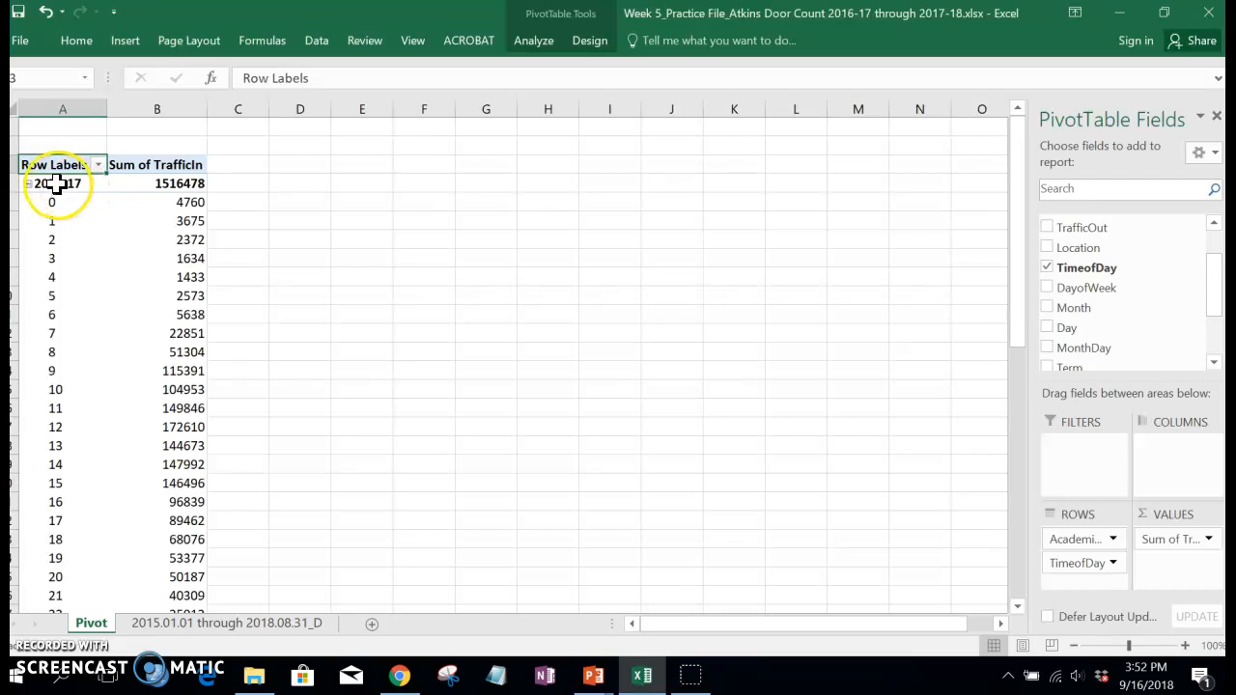
Remove the AcademicYear field from the rows, leaving TimeofDay as the only row field.
left_click_drag(1024, 270, 1025, 477)
left_click(1112, 539)
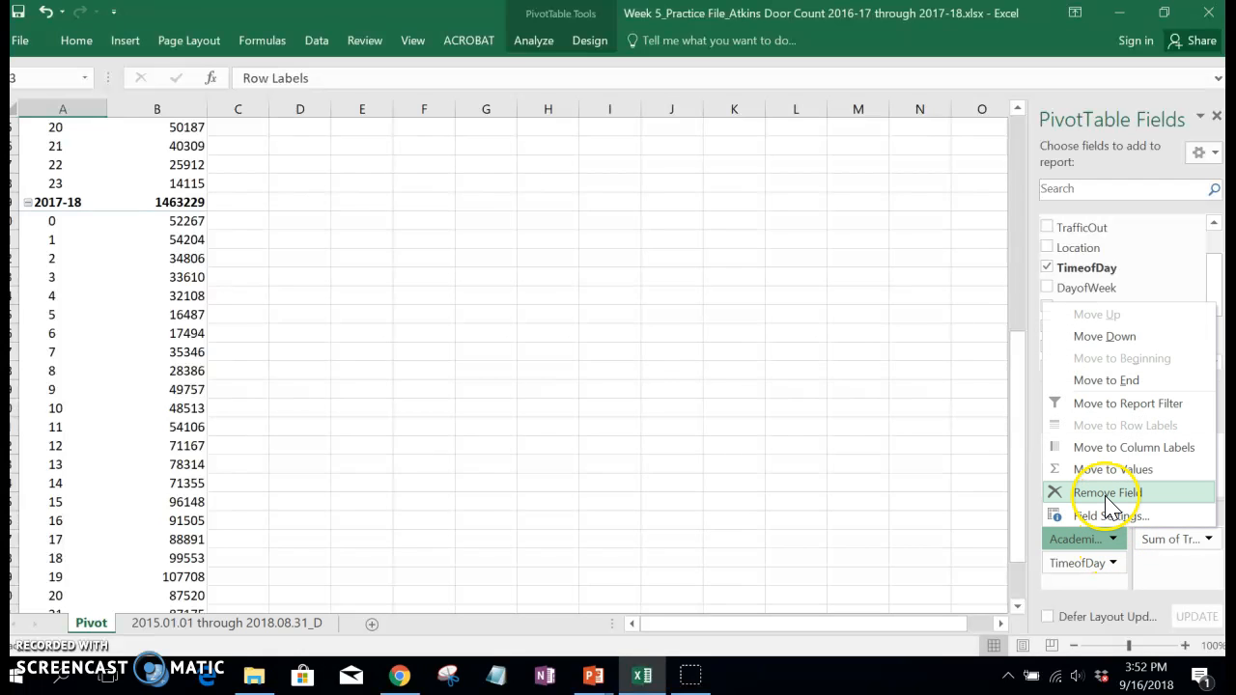
left_click(1113, 545)
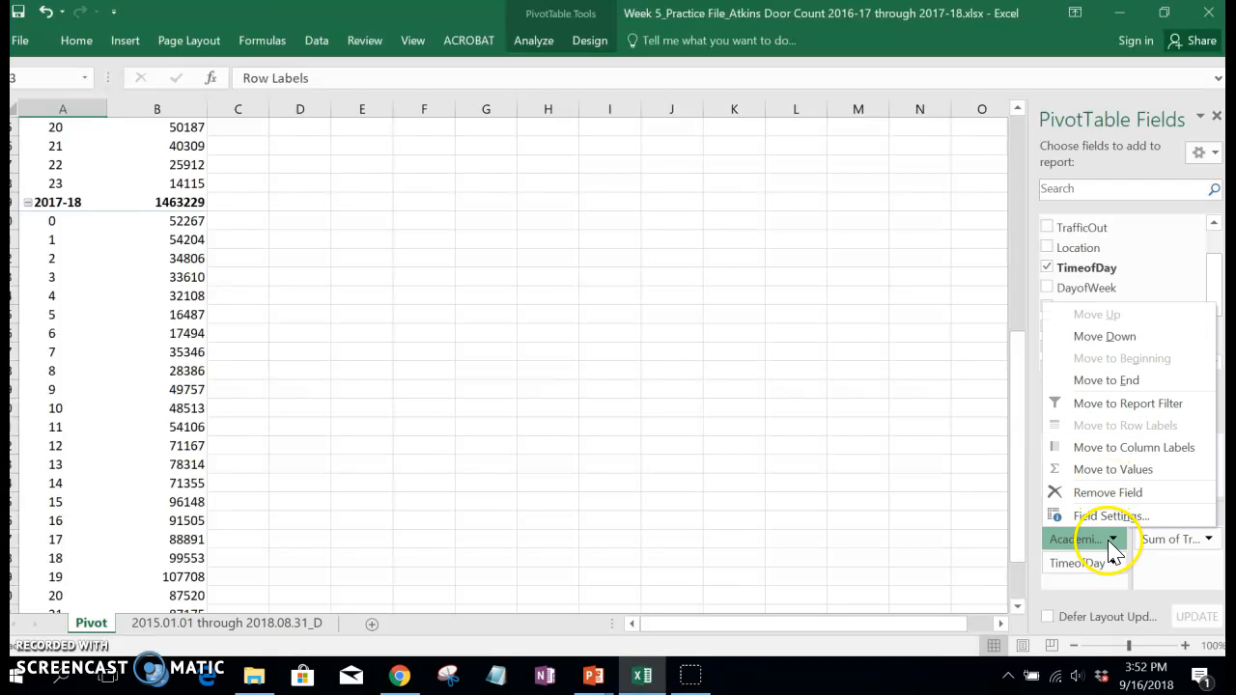
left_click(1106, 492)
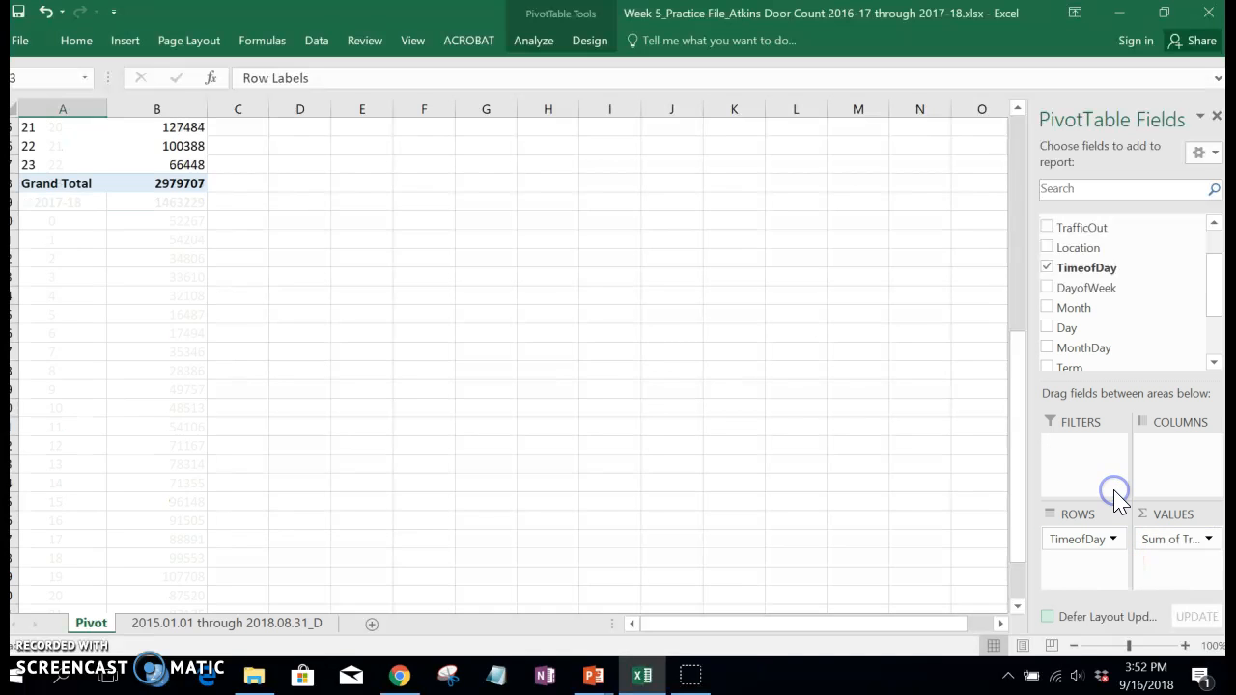
Examine the TrafficIn sums for each hour of the day, including the 15 o'clock row.
left_click(417, 318)
scroll(415, 326, "up", 7)
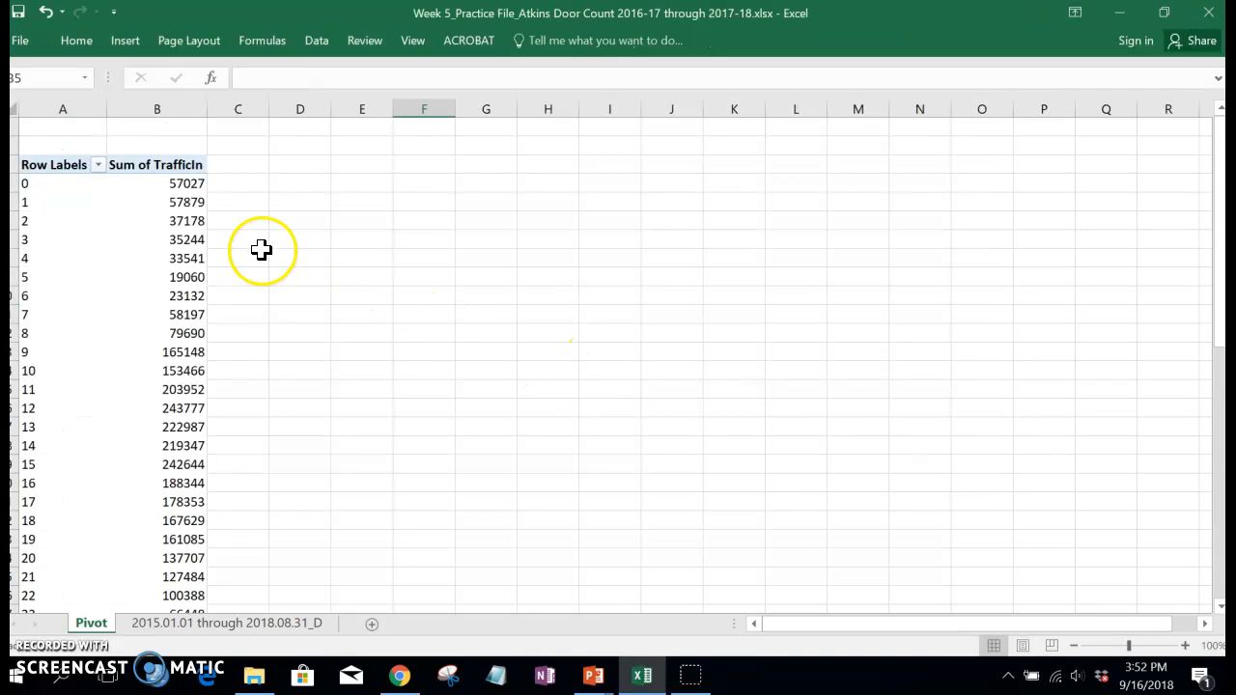
left_click_drag(1214, 243, 1213, 285)
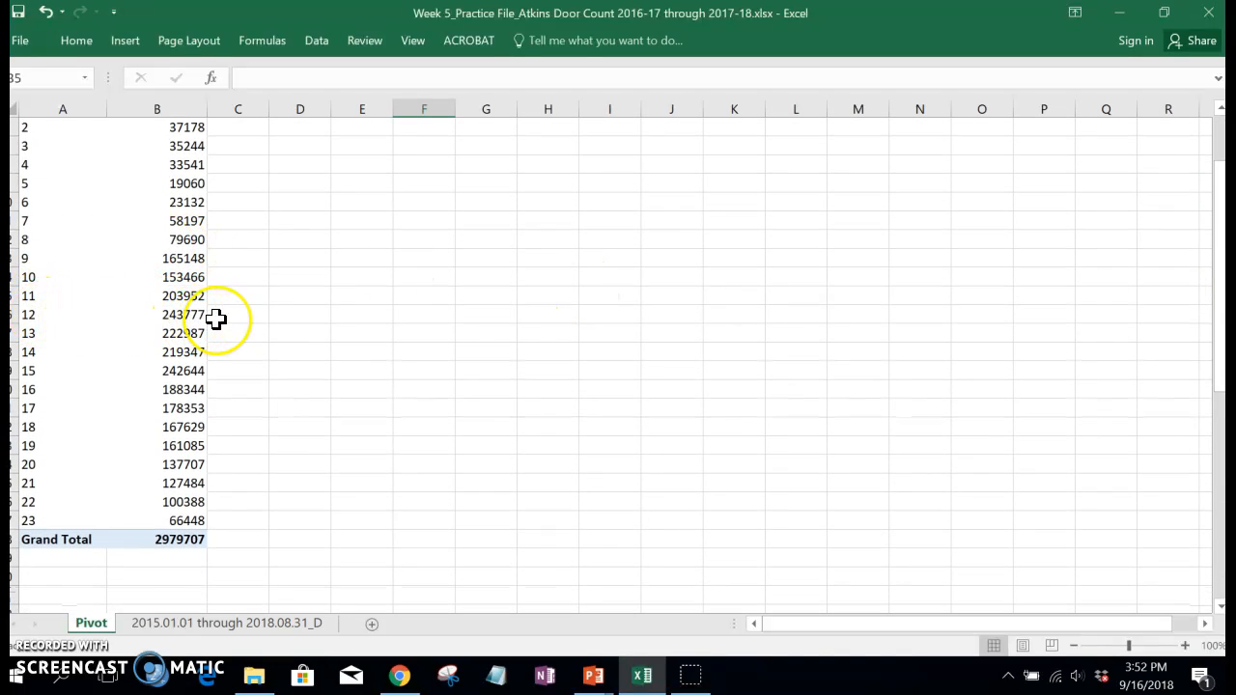
mouse_move(200, 332)
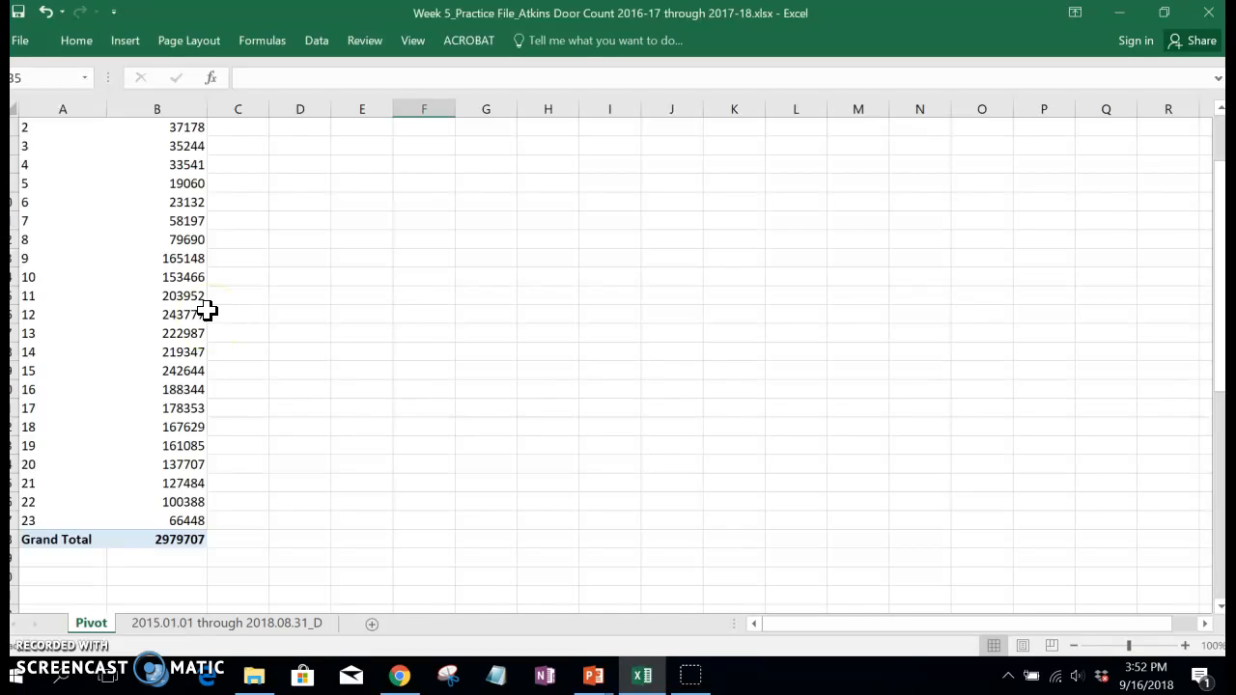
left_click(191, 373)
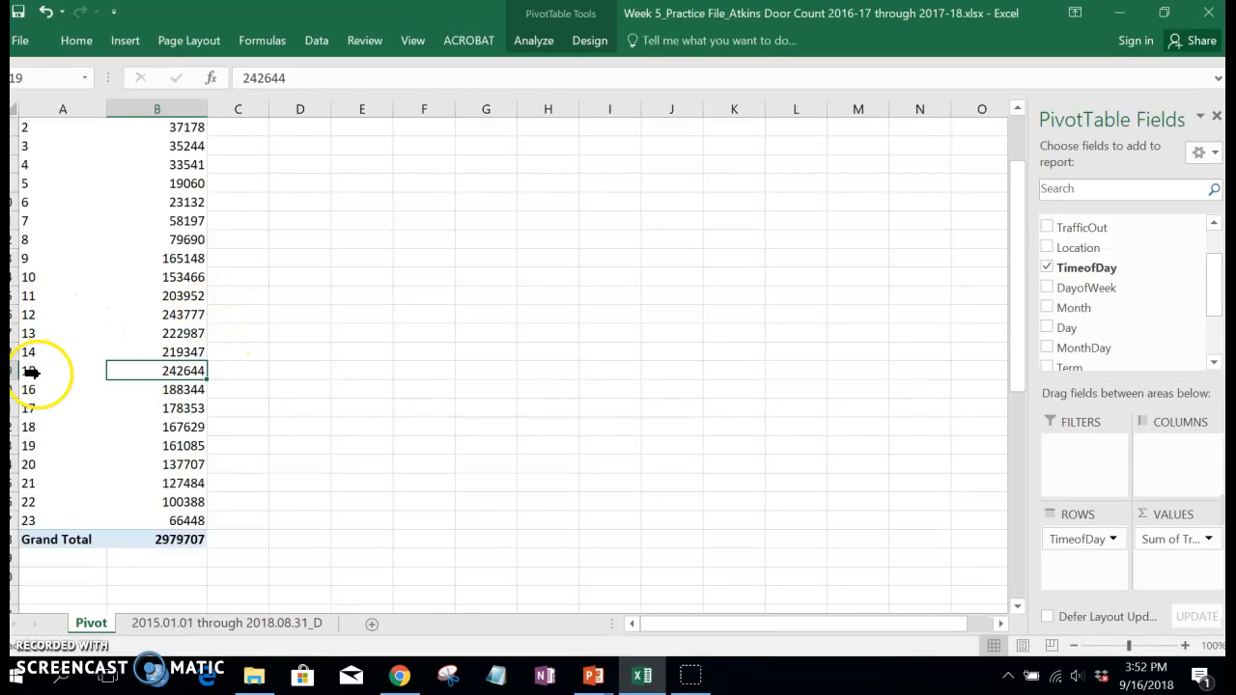
mouse_move(145, 370)
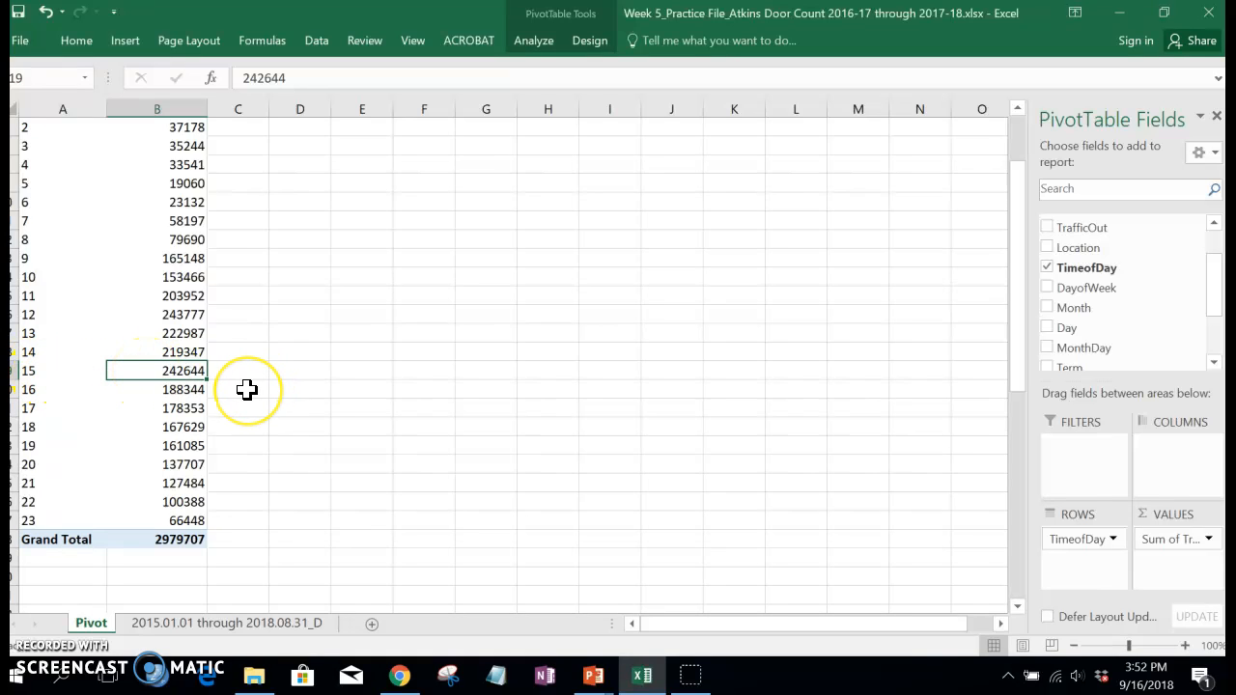
scroll(282, 383, "up", 2)
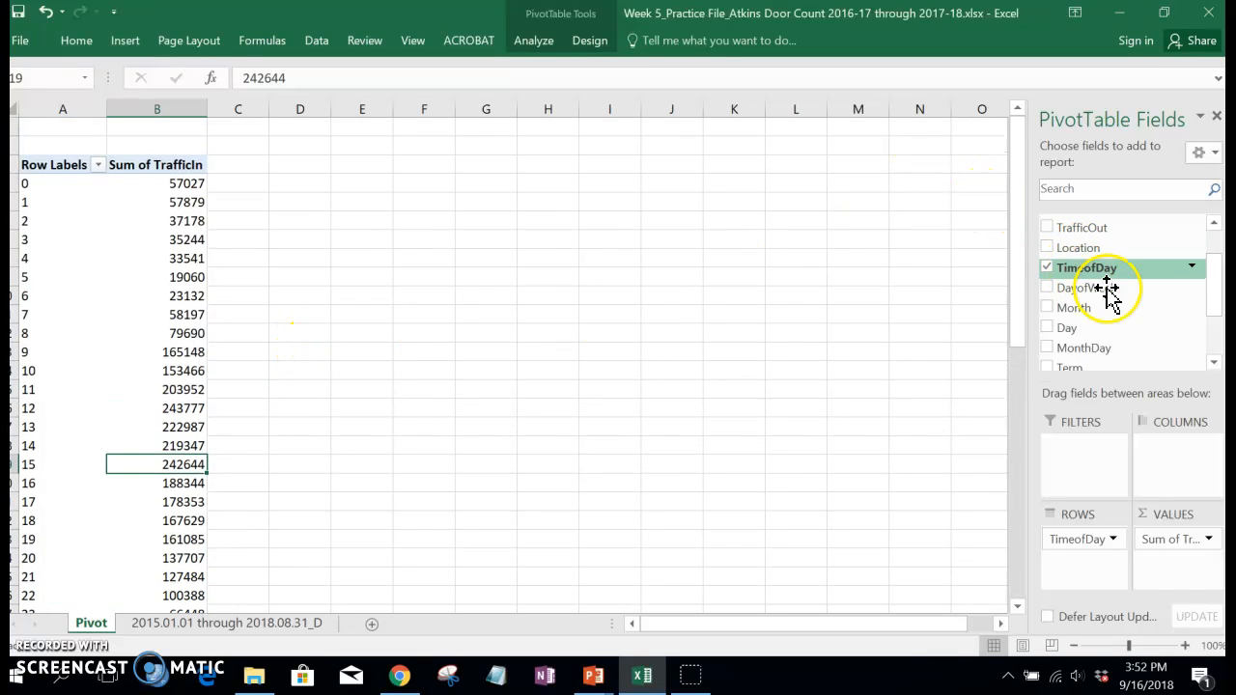
Try TimeofDay as the column labels and return it to the rows.
left_click_drag(1085, 543, 1174, 449)
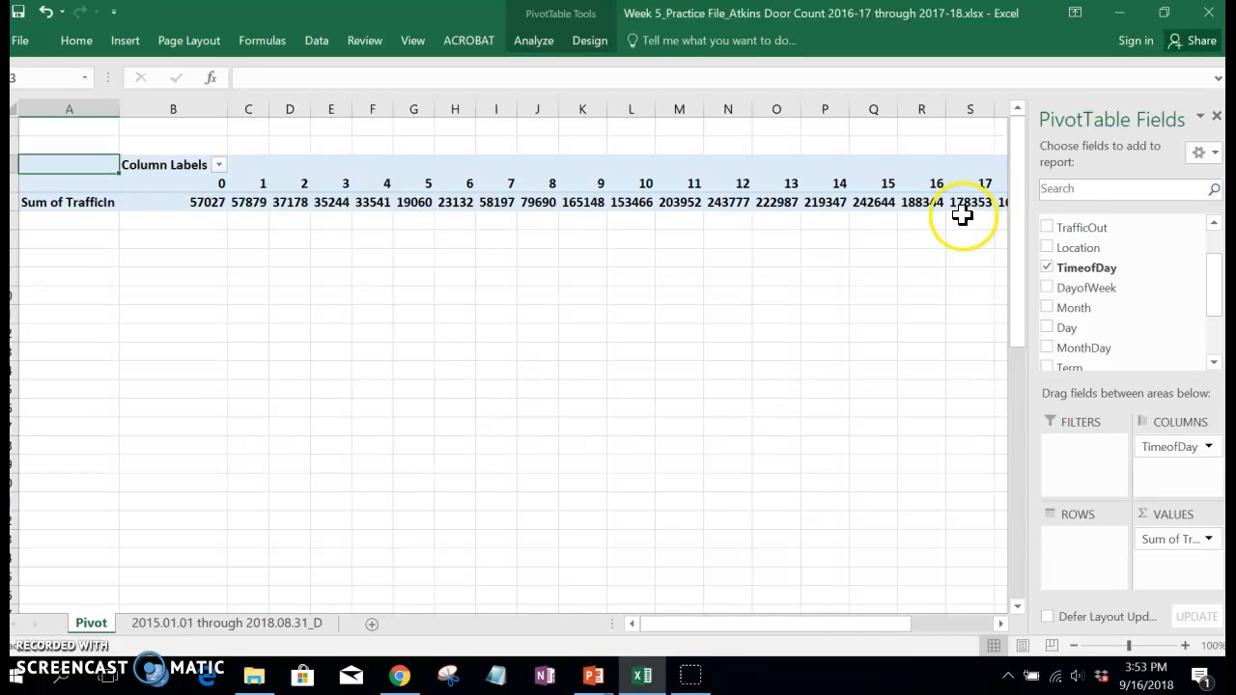
left_click_drag(824, 624, 705, 622)
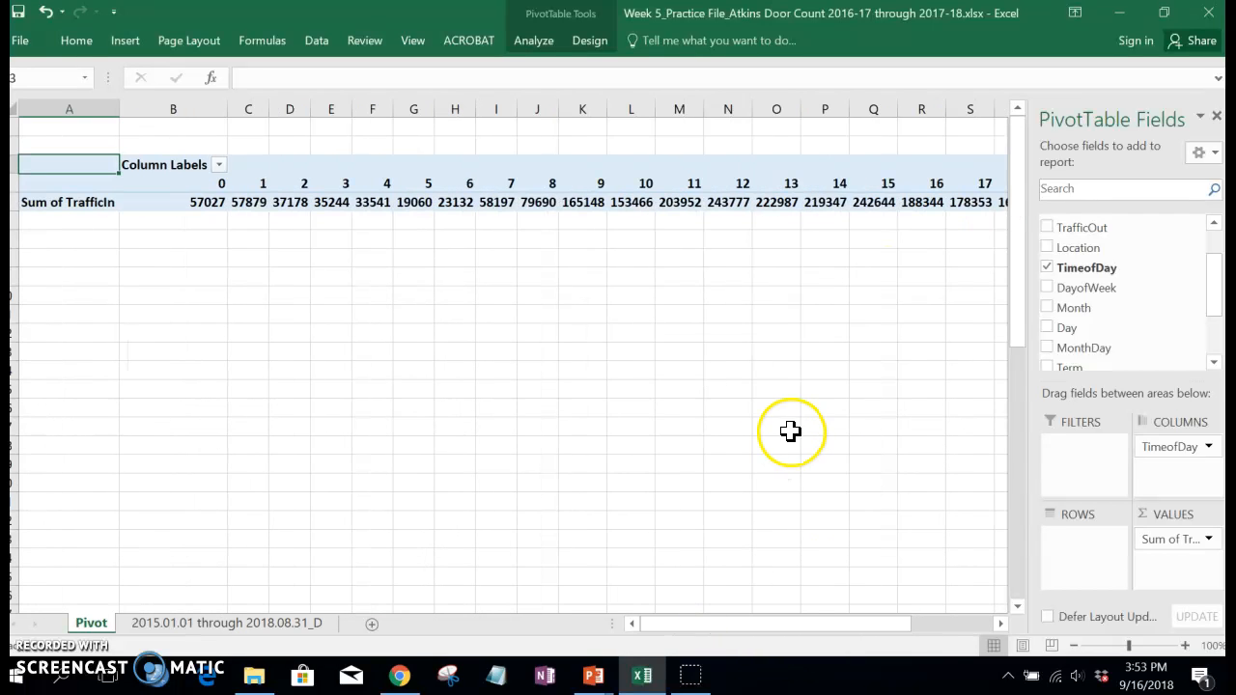
left_click_drag(1169, 450, 1084, 544)
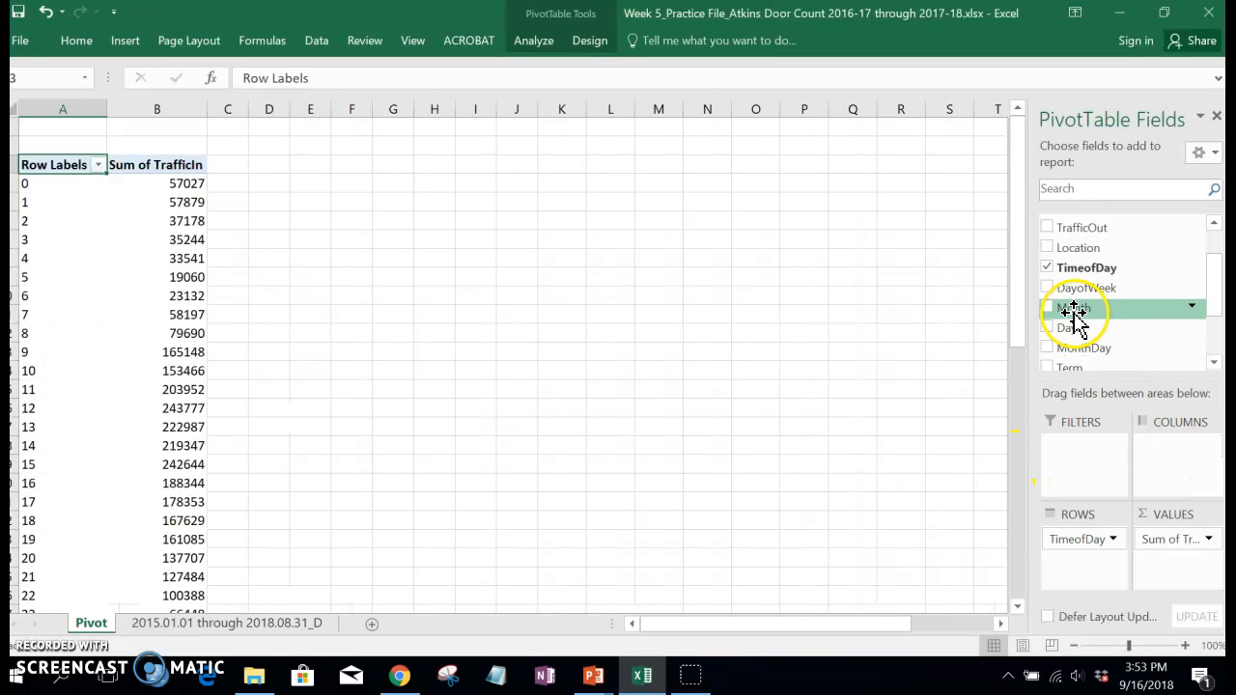
Add the Month field as a report filter and move it to the column labels.
left_click_drag(1074, 311, 1076, 457)
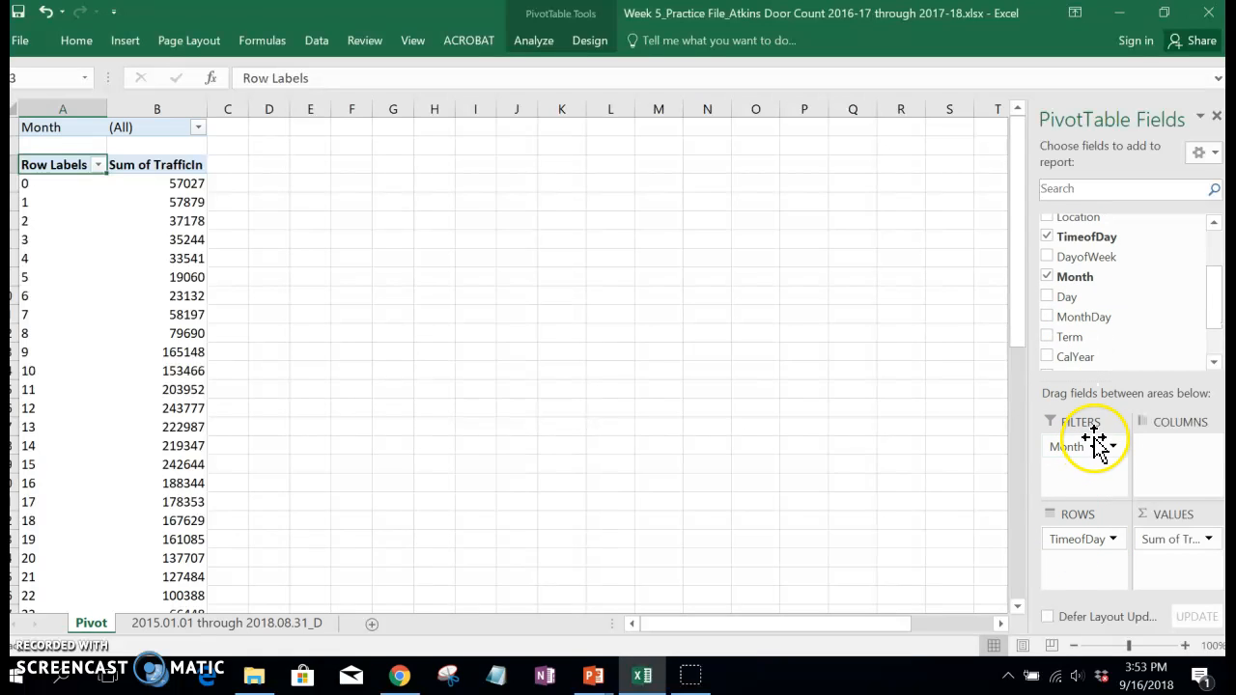
left_click(1113, 452)
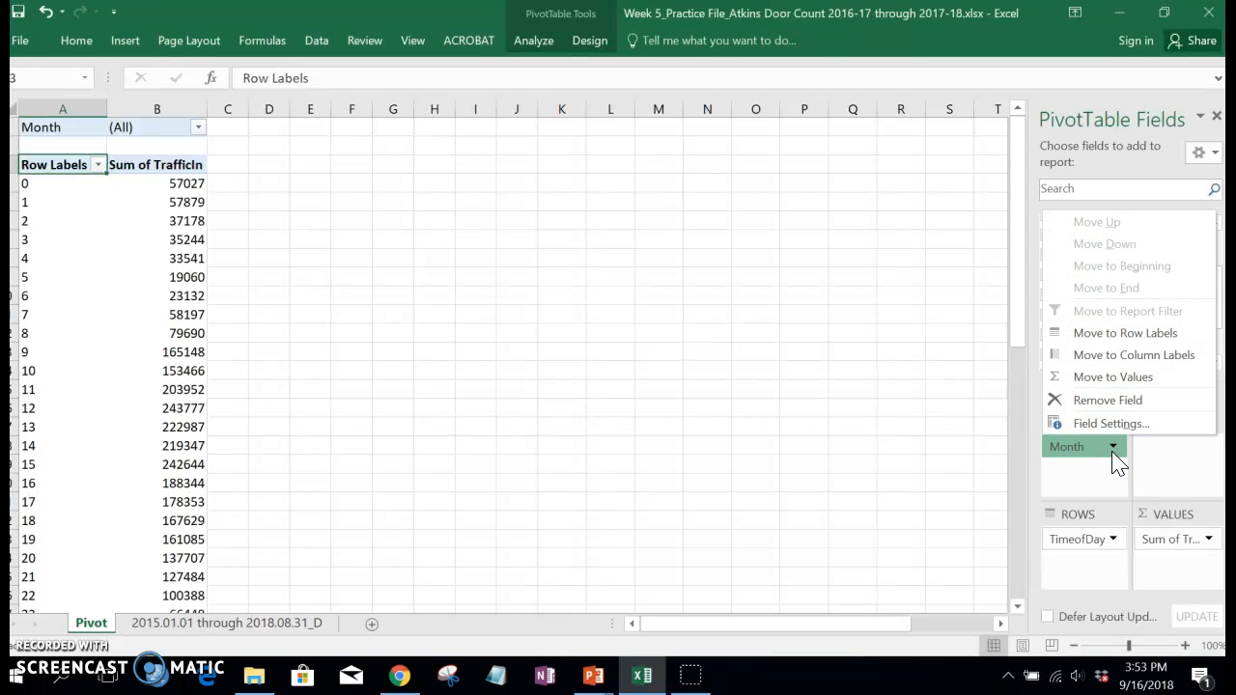
left_click(1103, 355)
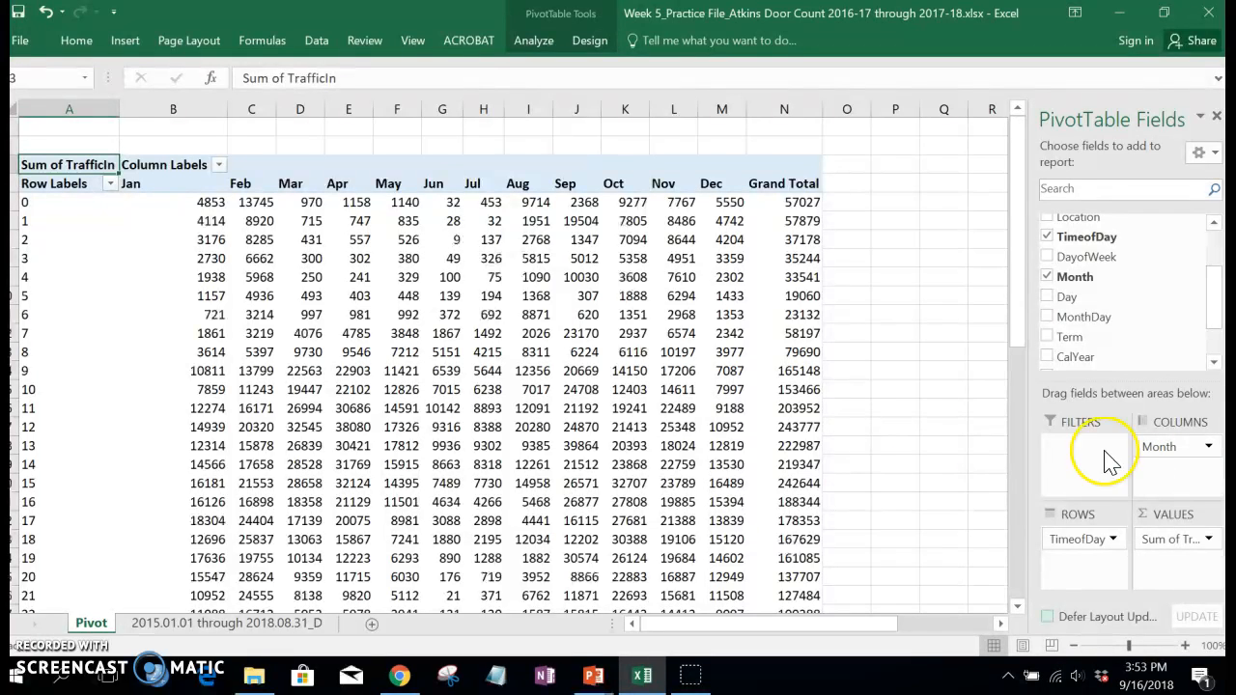
left_click(220, 166)
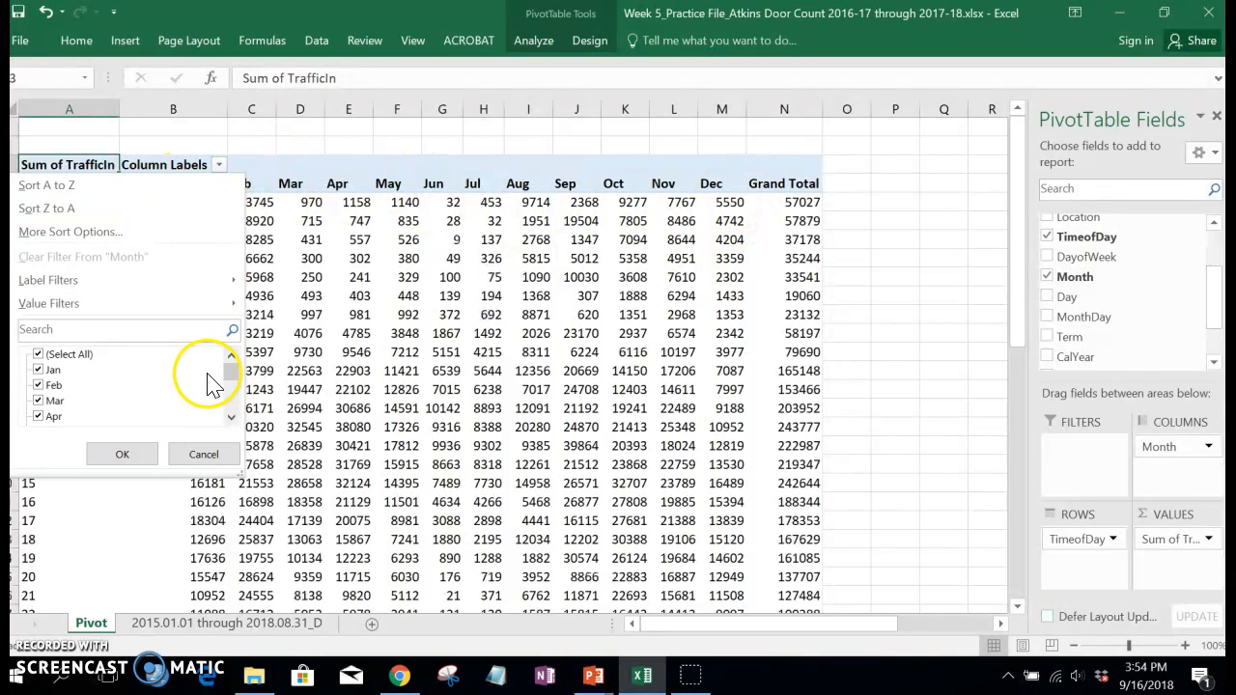
left_click(37, 355)
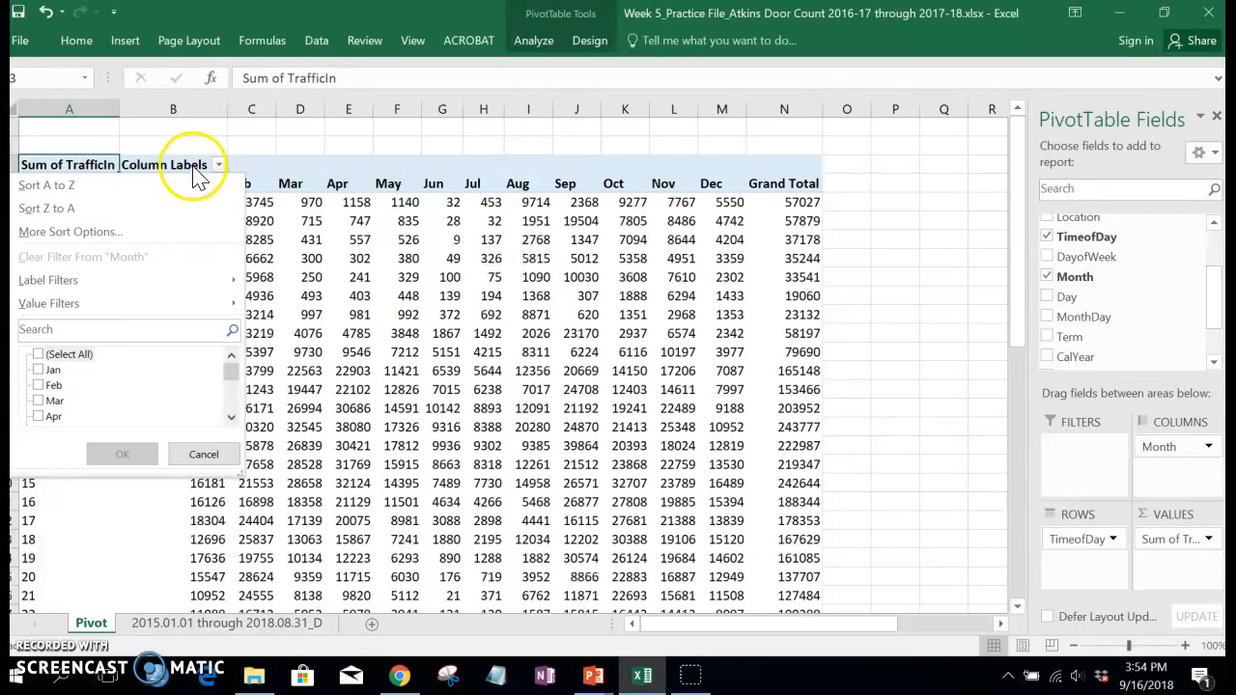
left_click(191, 454)
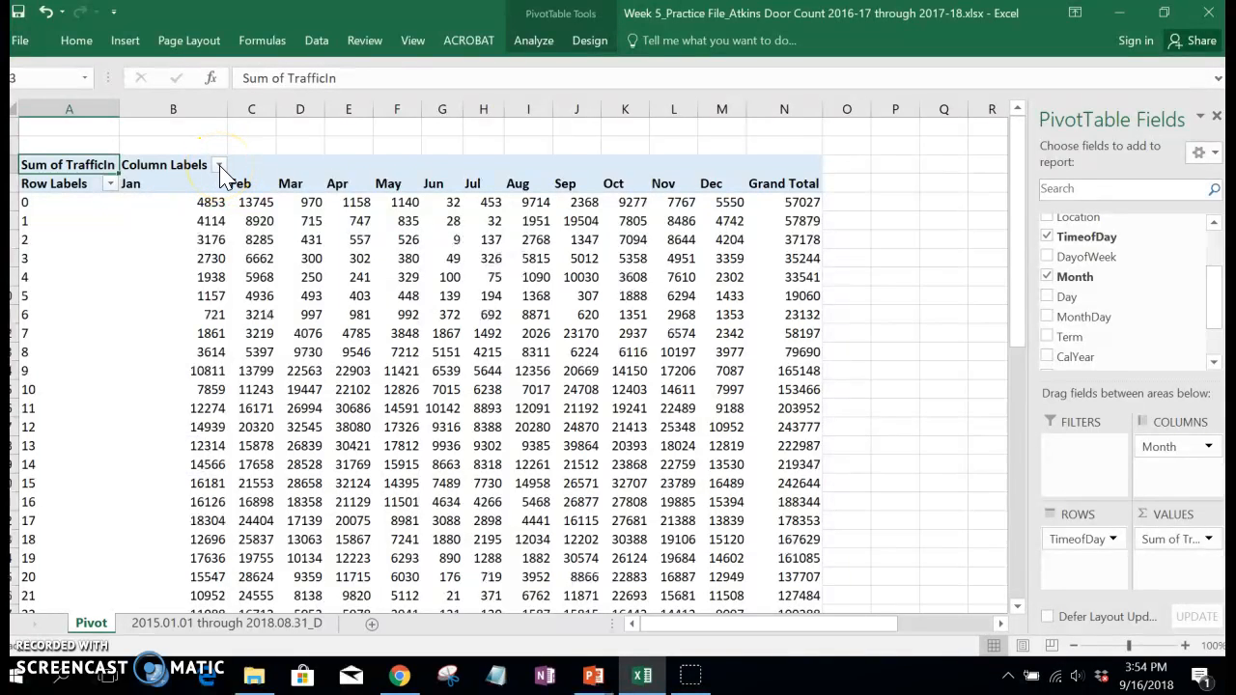
Filter the Month column labels to show only Jan and Feb.
left_click(220, 165)
mouse_move(234, 375)
left_mouse_down()
mouse_move(241, 399)
mouse_move(238, 377)
left_mouse_up()
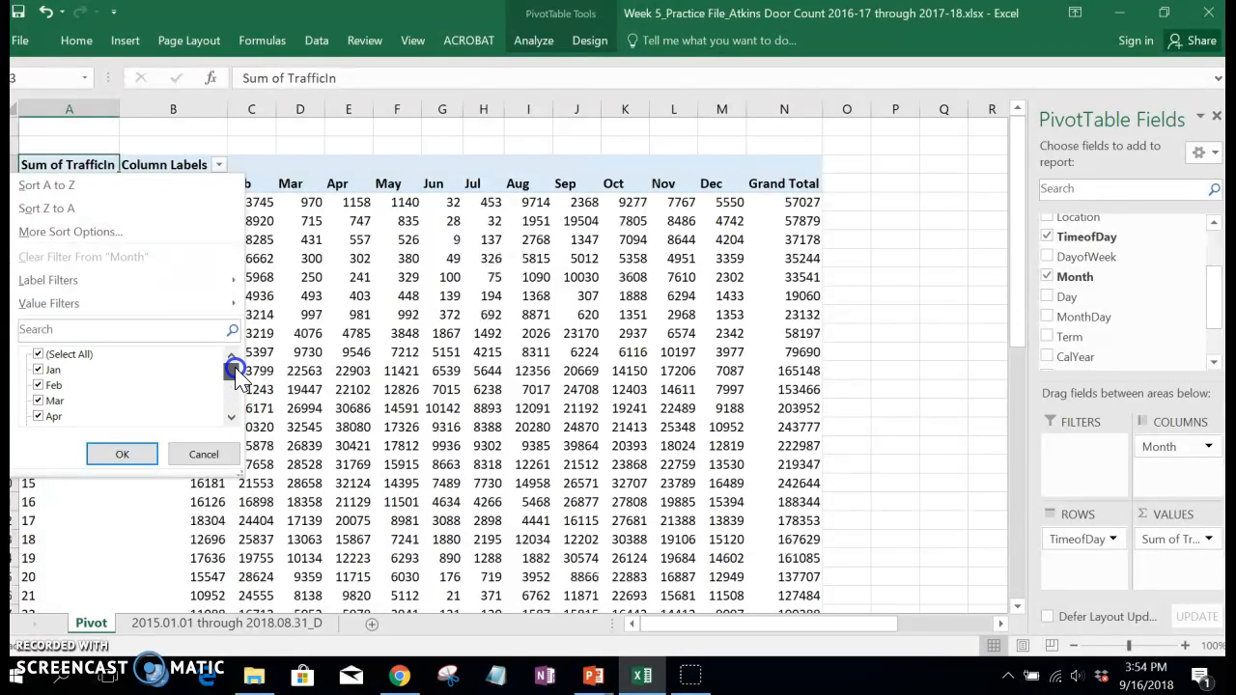
left_click(39, 355)
left_click(39, 371)
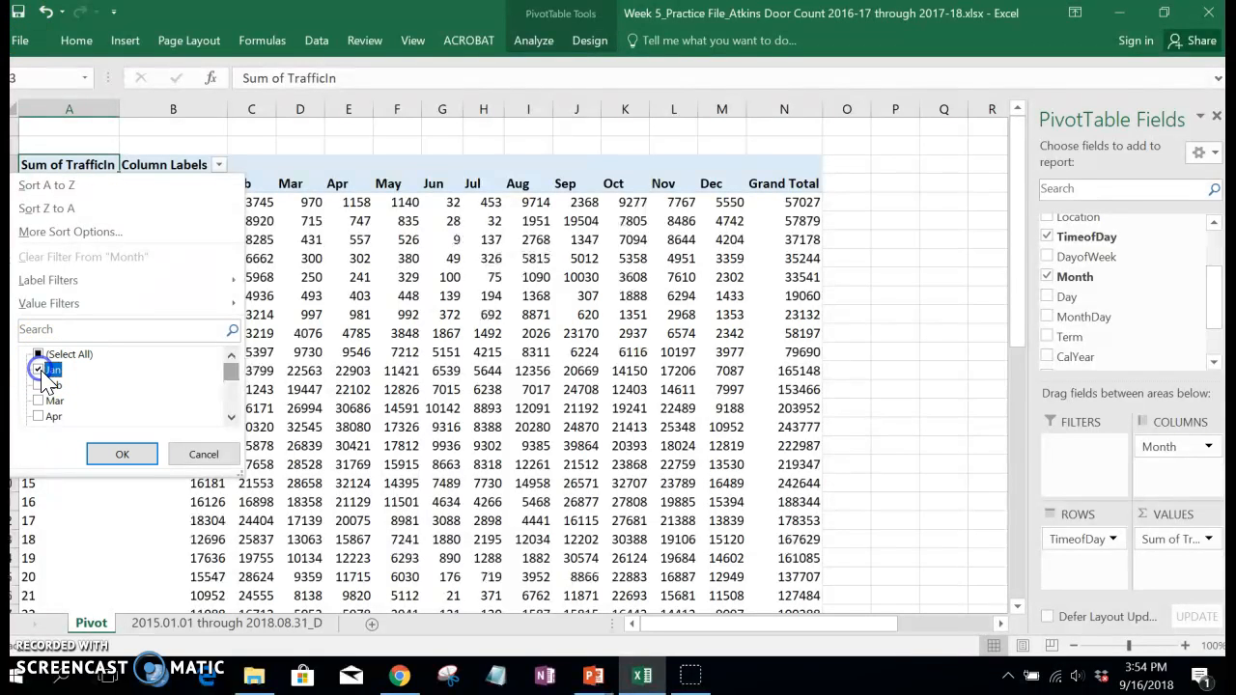
left_click(141, 461)
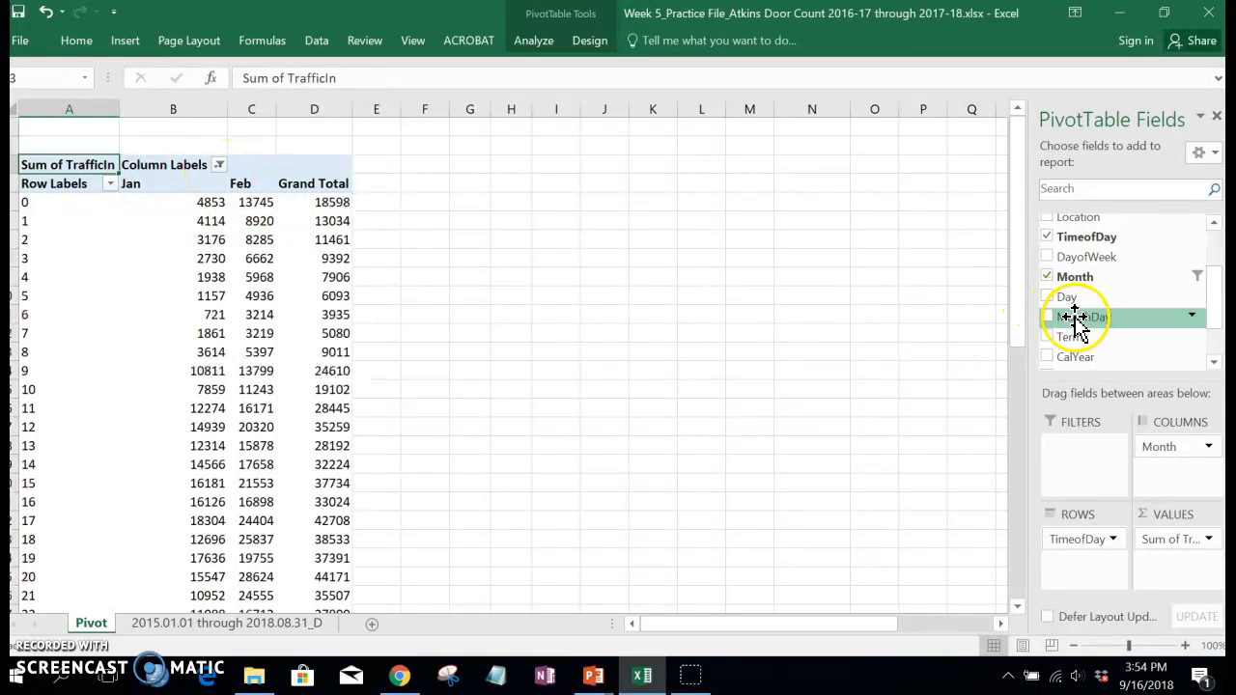
Add AcademicYear to the rows beneath TimeofDay, trying it as the outer grouping before restoring that order.
left_click_drag(1206, 298, 1211, 340)
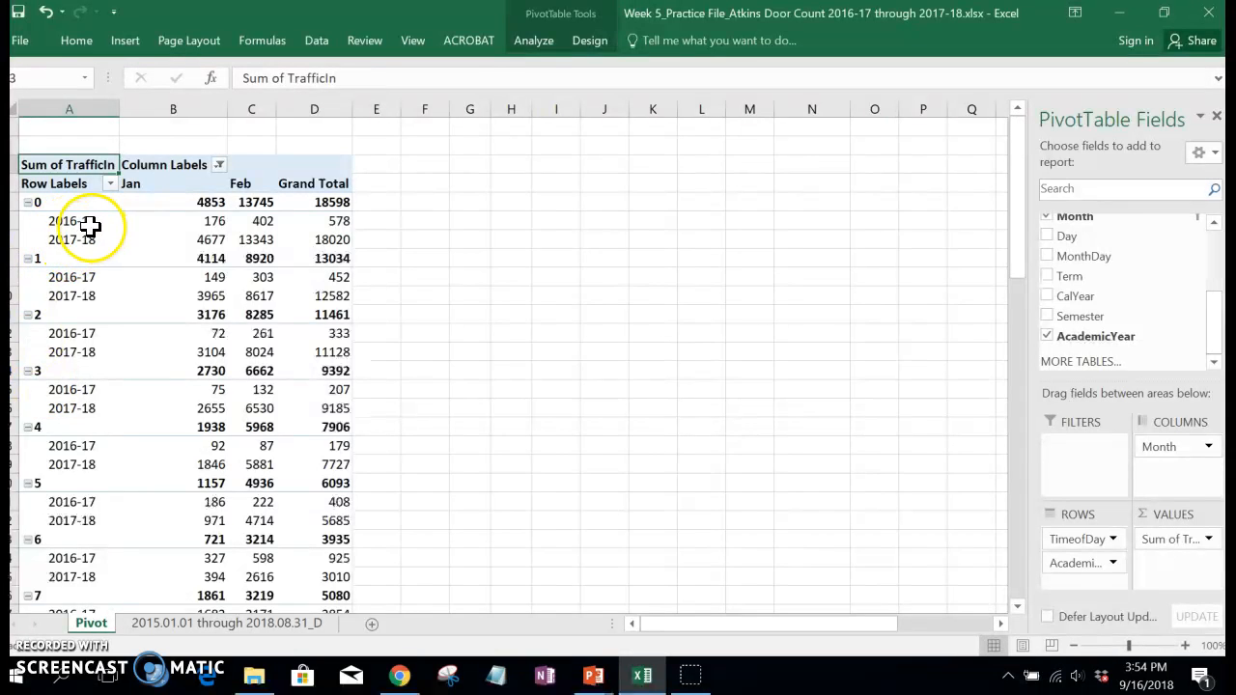
left_click_drag(1074, 541, 1079, 589)
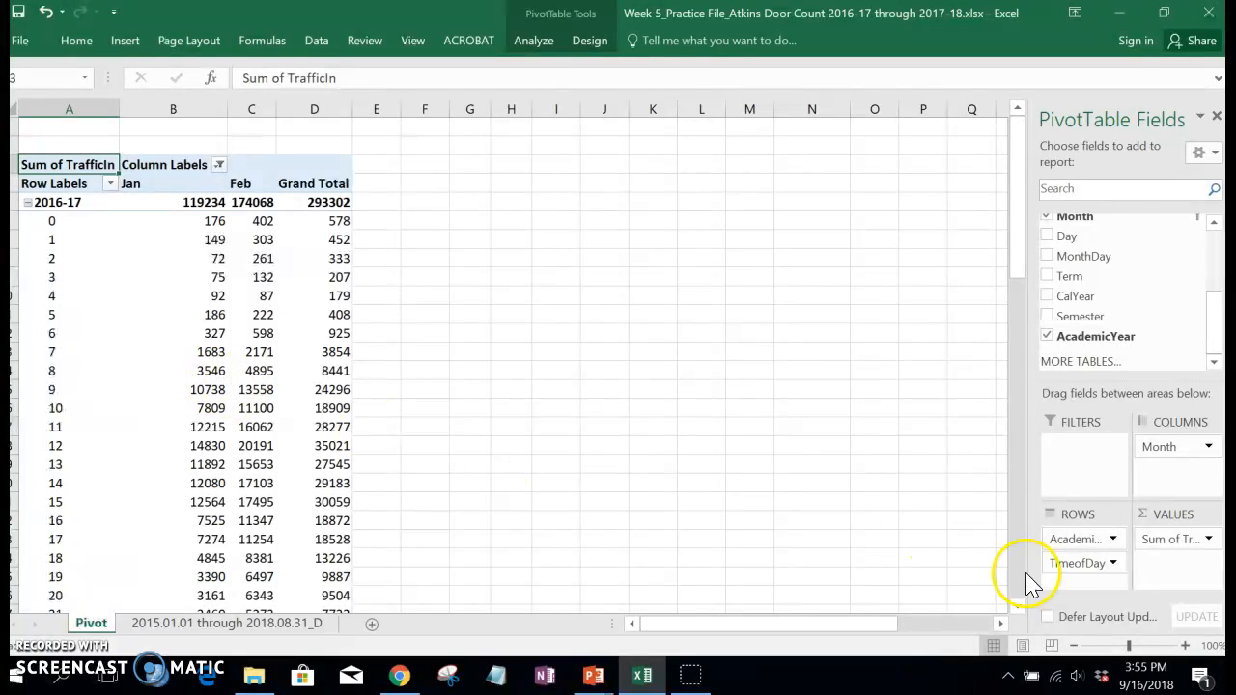
left_click_drag(1074, 568, 1073, 537)
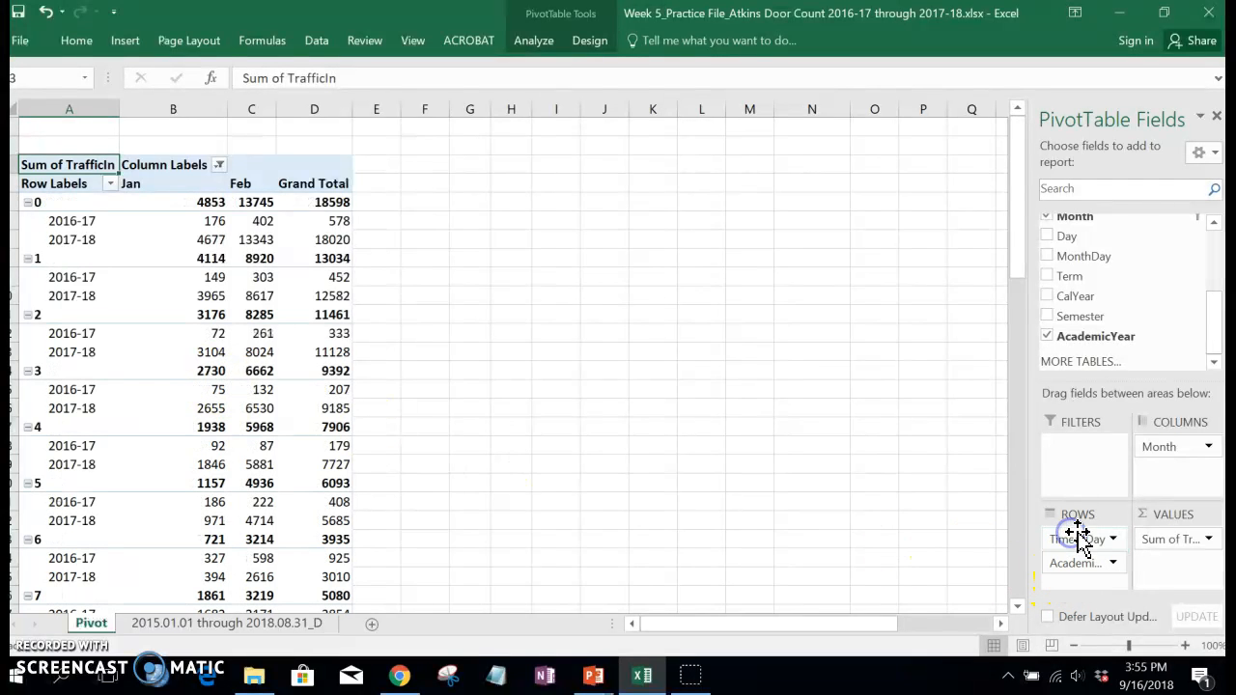